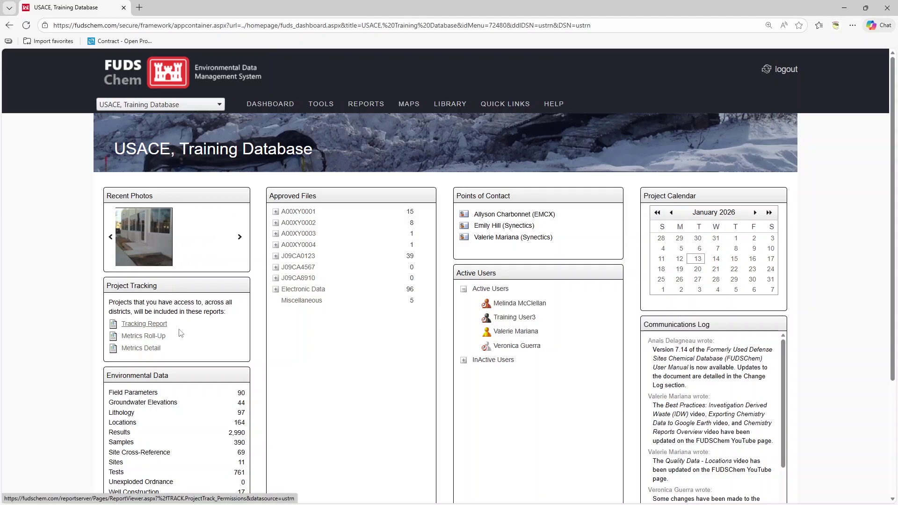
Open the Project Tracking report from the event tracking reports
{"action": "mouse_move", "coordinate": [366, 104]}
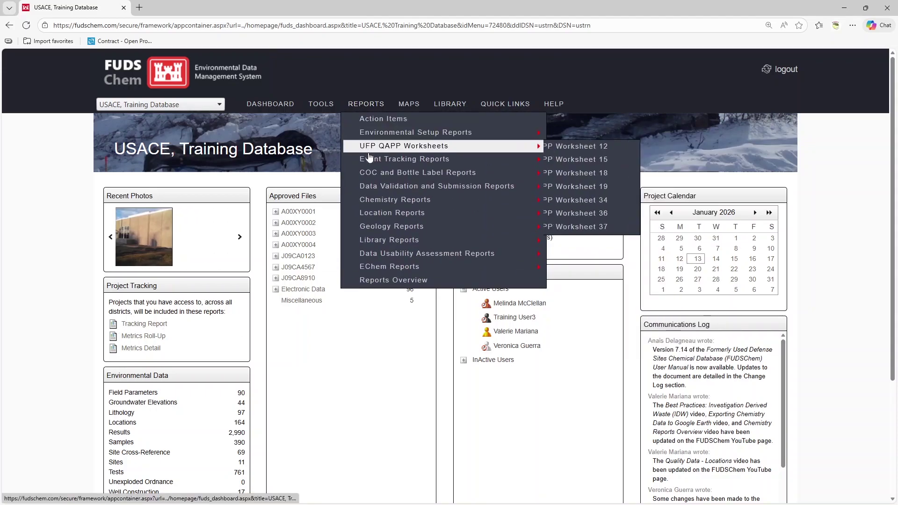
{"action": "mouse_move", "coordinate": [459, 161]}
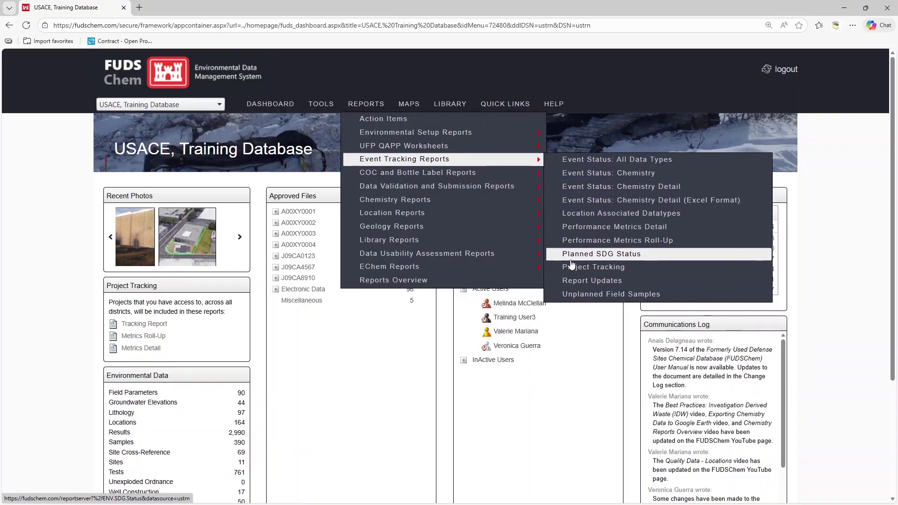
{"action": "left_click", "coordinate": [648, 268]}
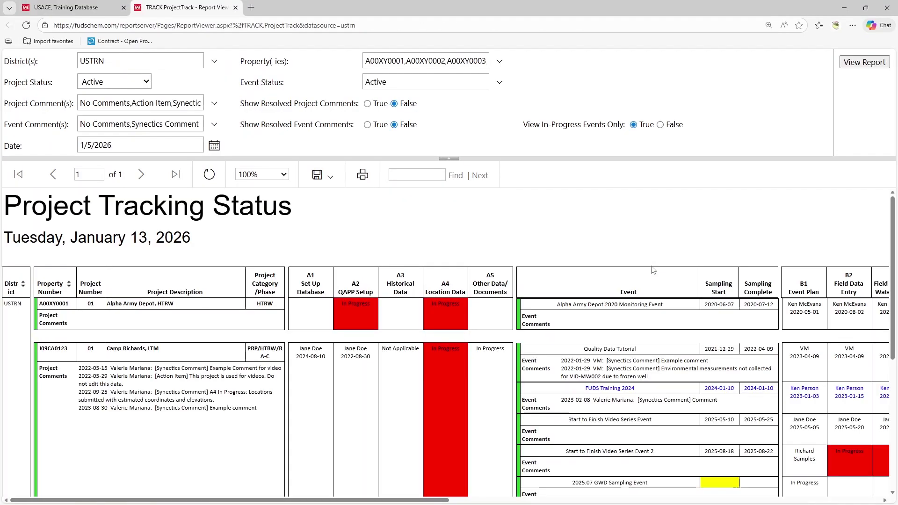
Hide the report parameters, enlarge the Project Tracking Status report to 150%, and examine its project and event status columns
{"action": "left_click", "coordinate": [449, 159]}
{"action": "left_click", "coordinate": [262, 67]}
{"action": "left_click", "coordinate": [262, 139]}
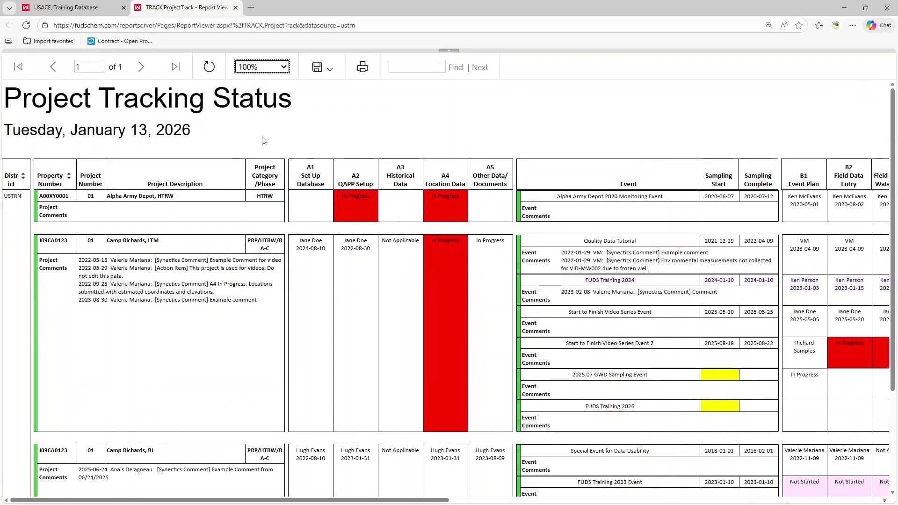
{"action": "scroll", "coordinate": [364, 165], "scroll_direction": "right", "scroll_amount": 10}
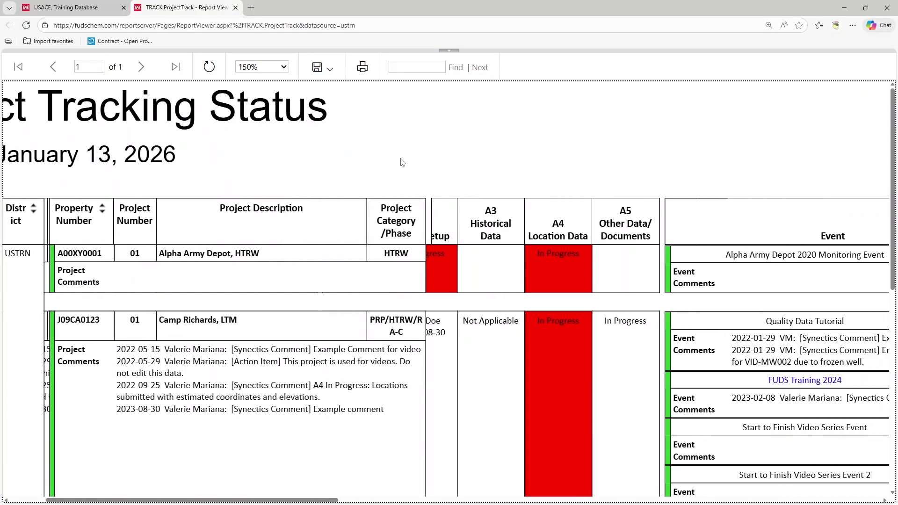
{"action": "scroll", "coordinate": [564, 182], "scroll_direction": "right", "scroll_amount": 8}
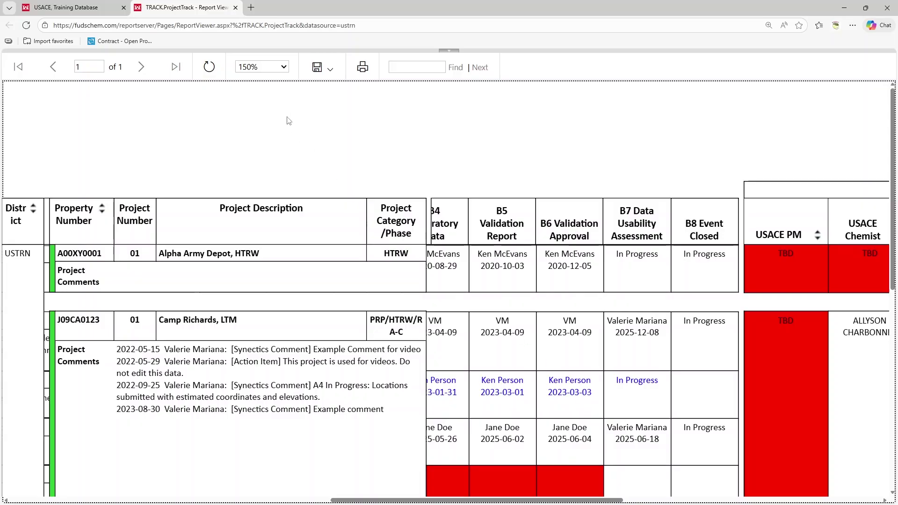
Close the tracking report and open the Data - Usability Assessment tool
{"action": "left_click", "coordinate": [235, 7]}
{"action": "mouse_move", "coordinate": [329, 99]}
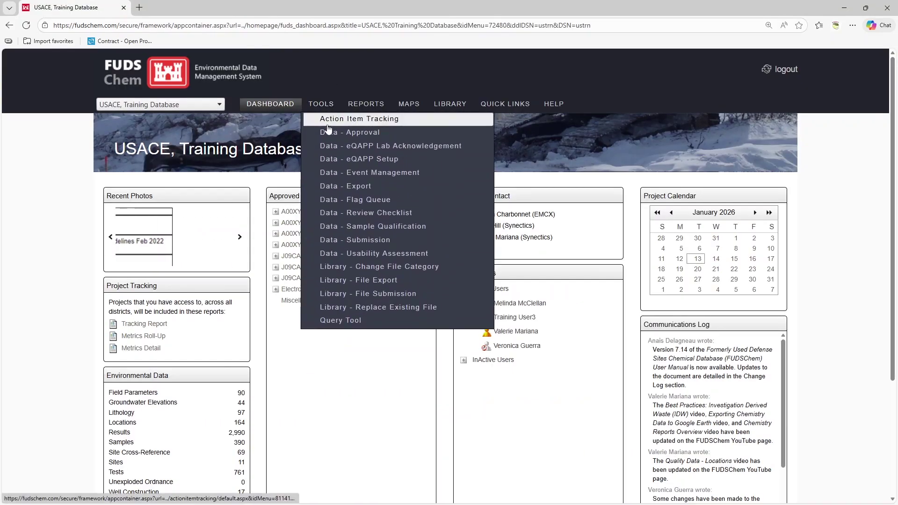
{"action": "left_click", "coordinate": [460, 255]}
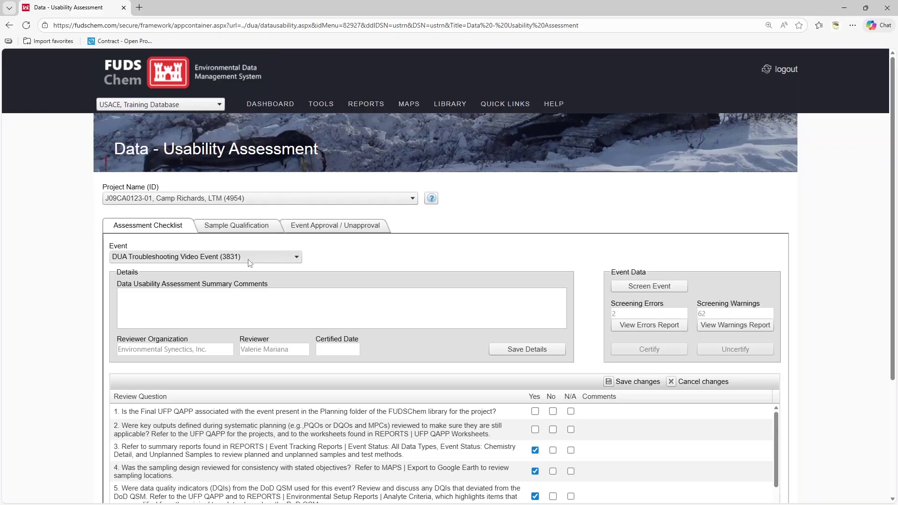
Enter "Example comment" as the Data Usability Assessment summary comment and save the details
{"action": "left_click", "coordinate": [237, 300]}
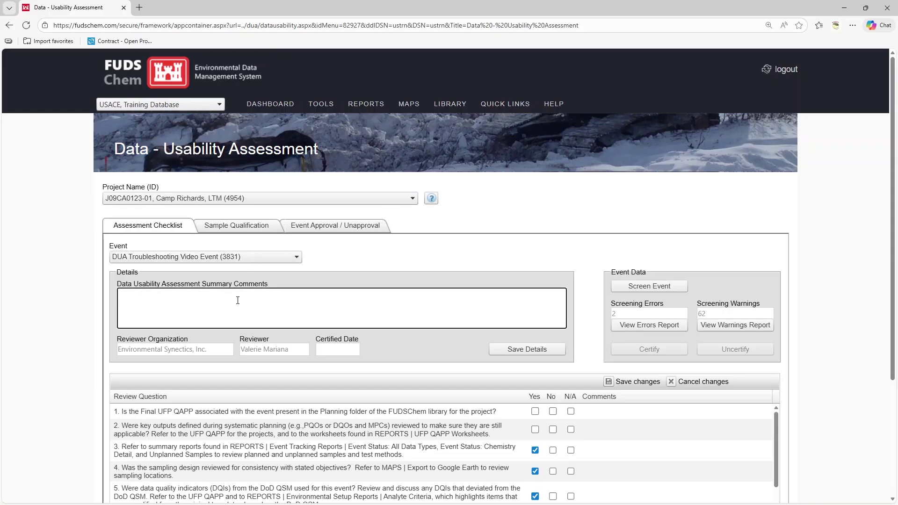
{"action": "type", "text": "Example comment"}
{"action": "left_click", "coordinate": [512, 349]}
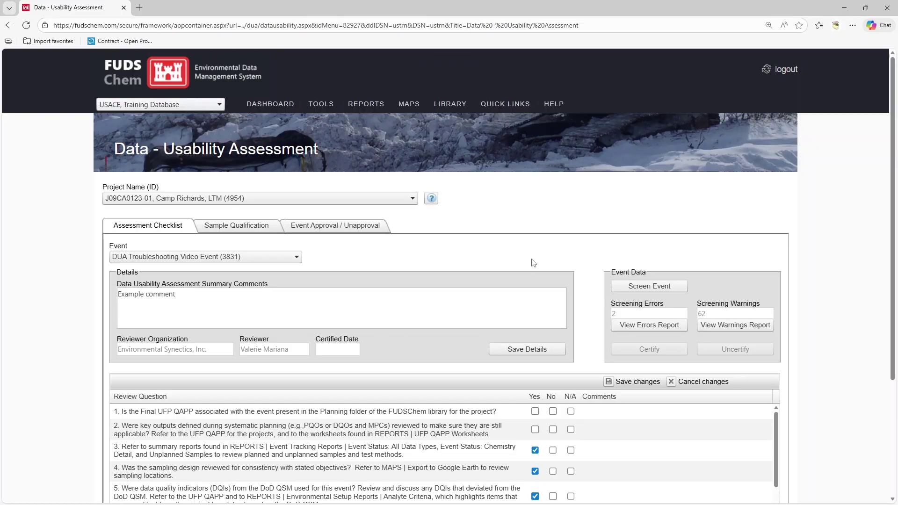
Answer review question 1 Yes and question 2 No with the comment "Example comment", and save the checklist changes
{"action": "left_click", "coordinate": [535, 411]}
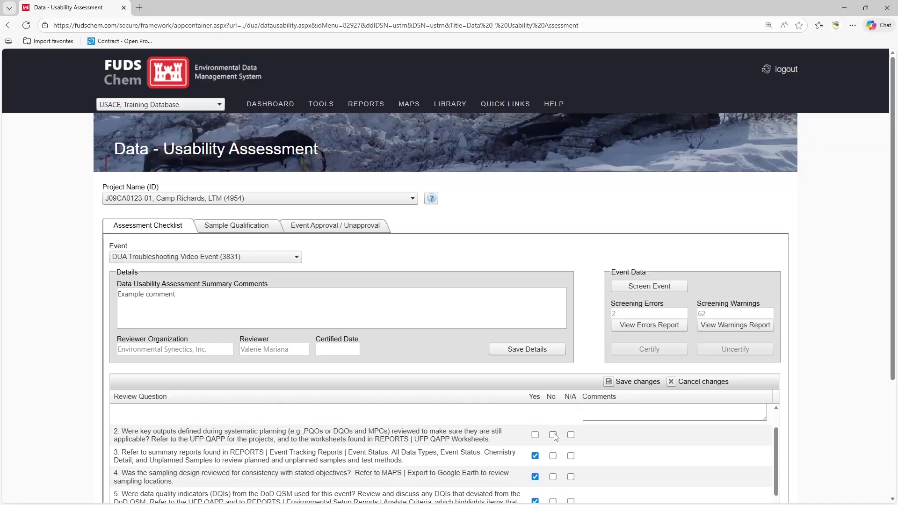
{"action": "left_click", "coordinate": [553, 435]}
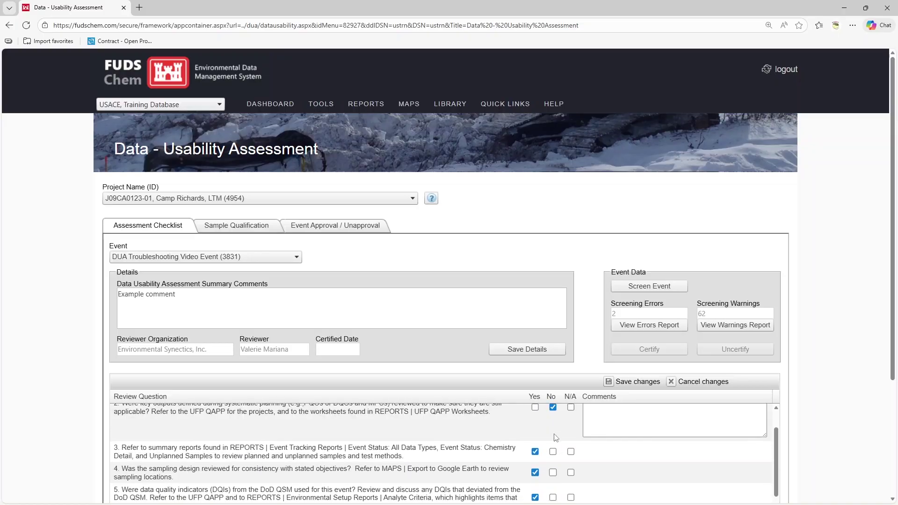
{"action": "left_click", "coordinate": [628, 414]}
{"action": "type", "text": "Example comment"}
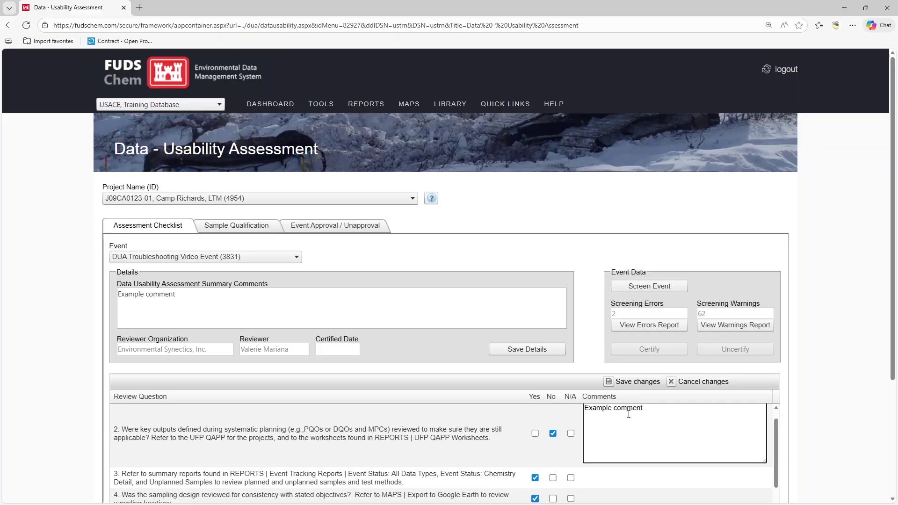
{"action": "left_click", "coordinate": [654, 383]}
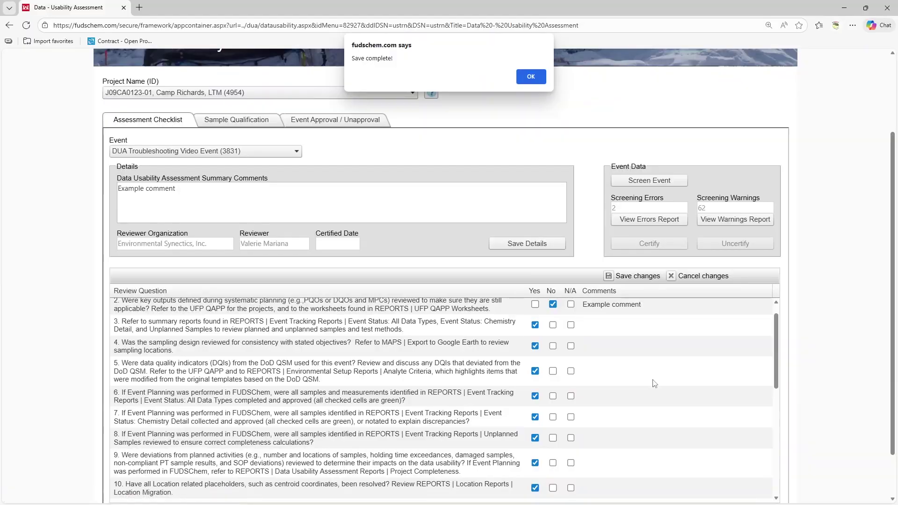
{"action": "left_click", "coordinate": [530, 76]}
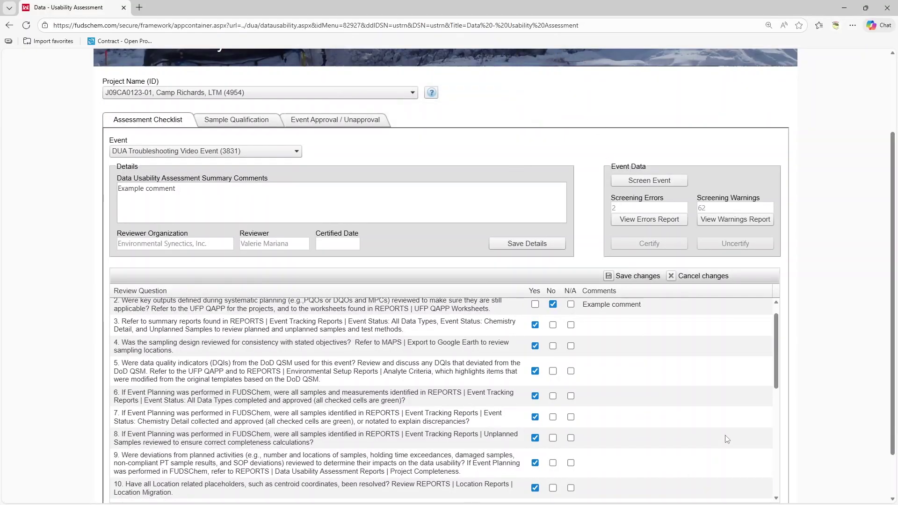
Open the Data Usability Summary report from the data usability assessment reports
{"action": "scroll", "coordinate": [686, 312], "scroll_direction": "up", "scroll_amount": 1}
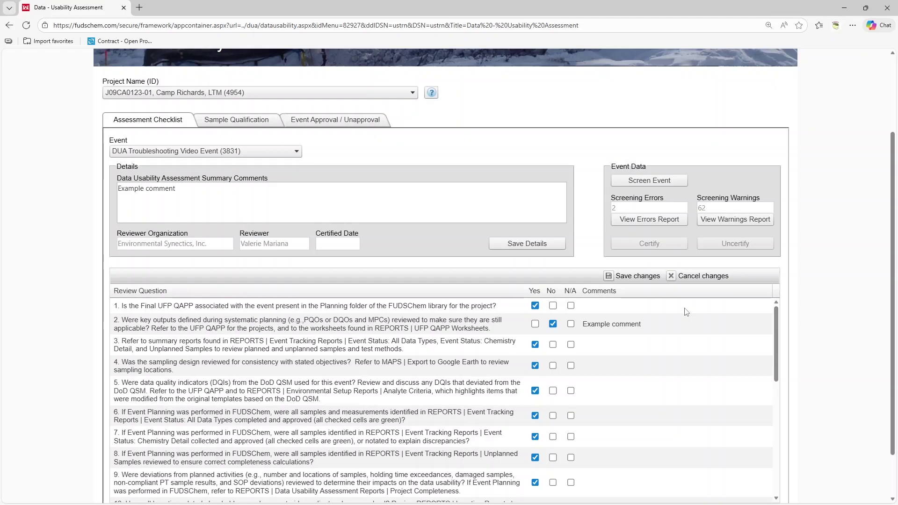
{"action": "scroll", "coordinate": [394, 149], "scroll_direction": "up", "scroll_amount": 3}
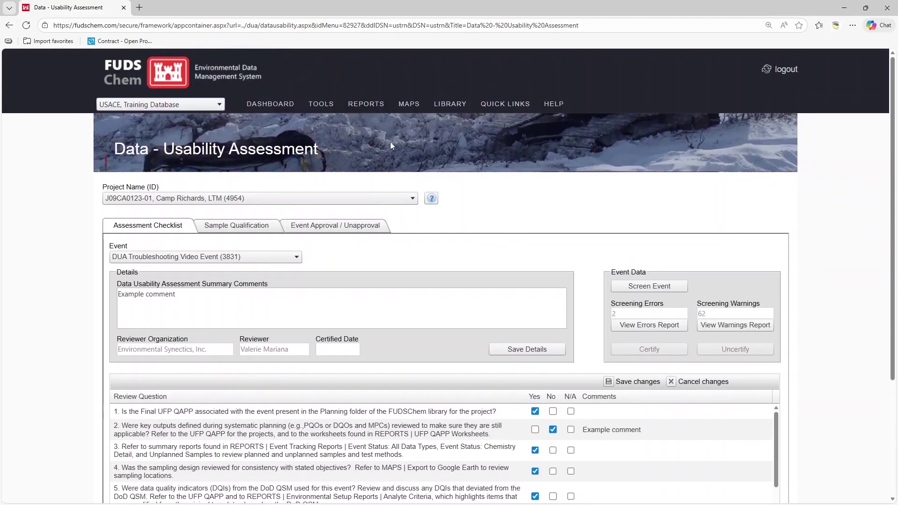
{"action": "mouse_move", "coordinate": [366, 104]}
{"action": "mouse_move", "coordinate": [422, 255]}
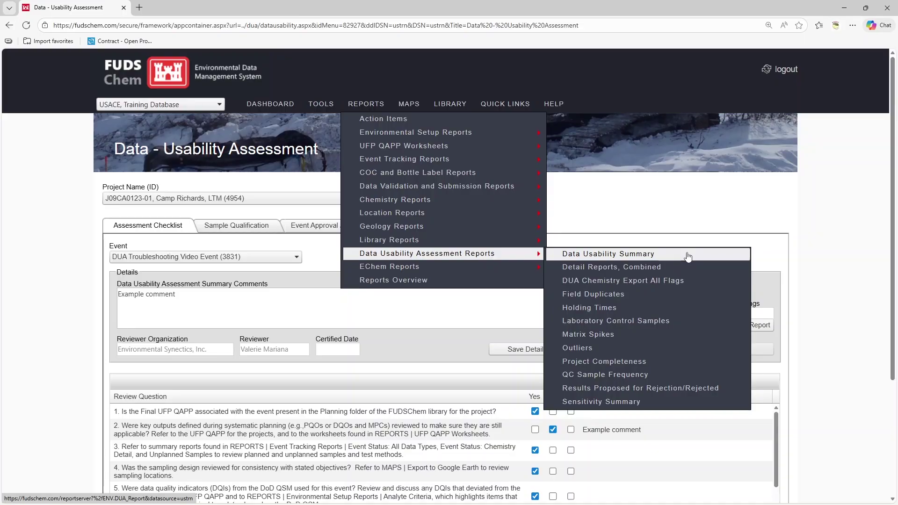
{"action": "left_click", "coordinate": [661, 257]}
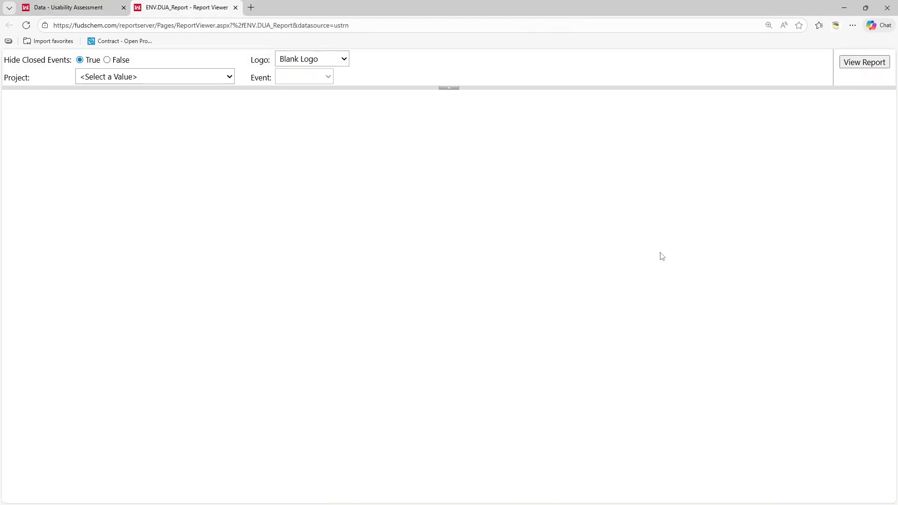
Generate the Data Usability Summary for project J09CA0123-01, Camp Richards, LTM and event DUA Troubleshooting Video Event
{"action": "left_click", "coordinate": [221, 79]}
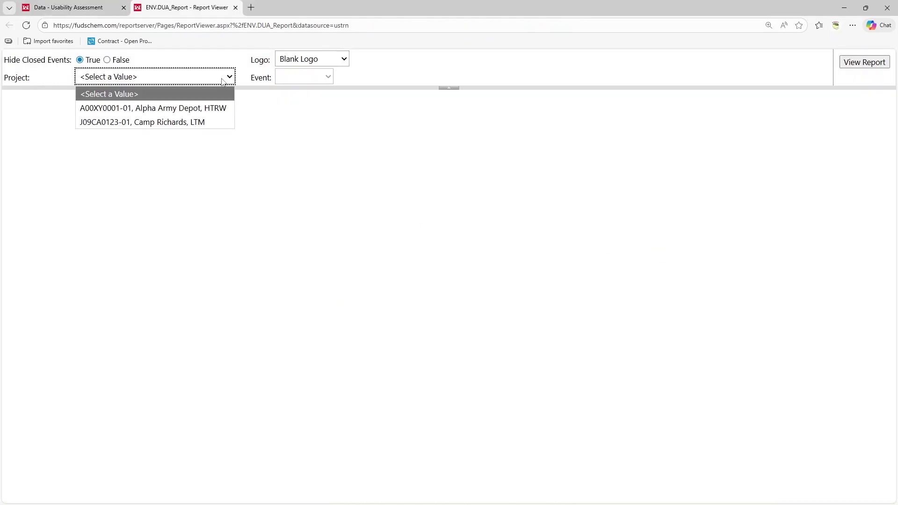
{"action": "left_click", "coordinate": [220, 122]}
{"action": "left_click", "coordinate": [326, 78]}
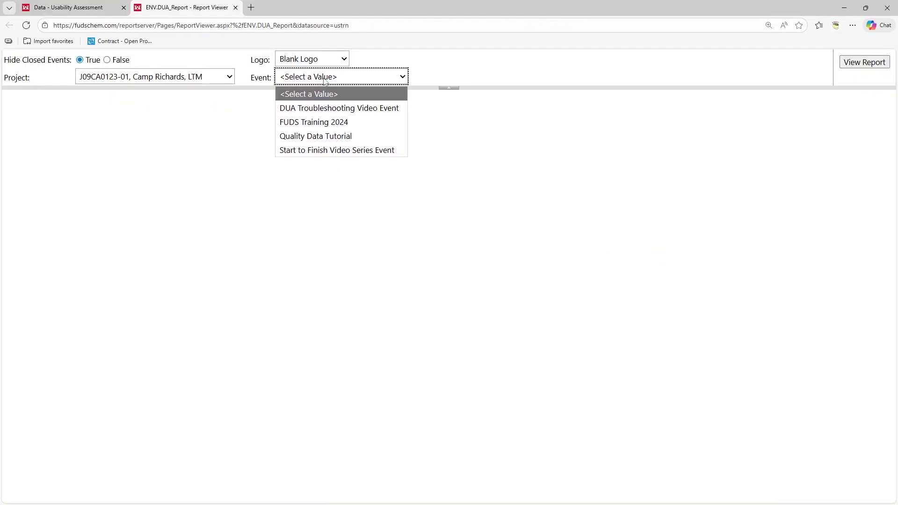
{"action": "left_click", "coordinate": [332, 106]}
{"action": "left_click", "coordinate": [851, 63]}
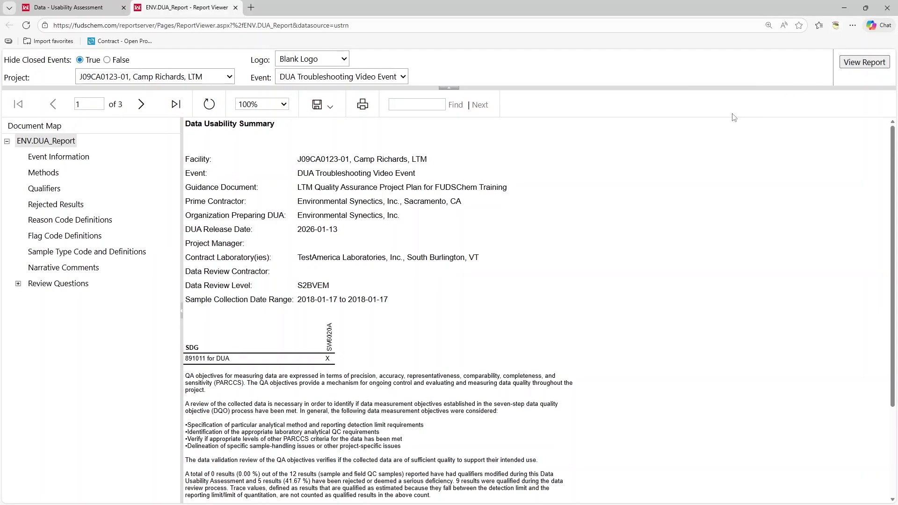
Enlarge the Data Usability Summary to 150% and examine its Review Questions and Qualifiers sections
{"action": "left_click", "coordinate": [262, 107]}
{"action": "left_click", "coordinate": [257, 176]}
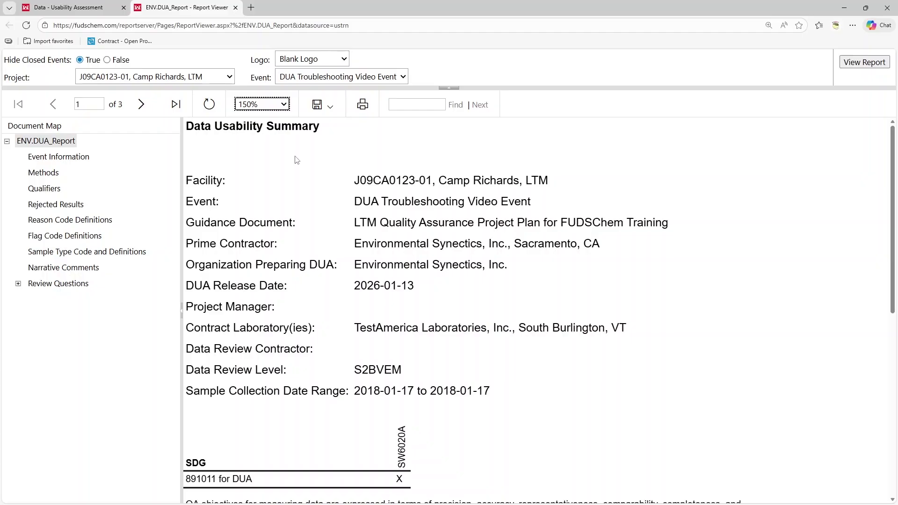
{"action": "left_click", "coordinate": [75, 288]}
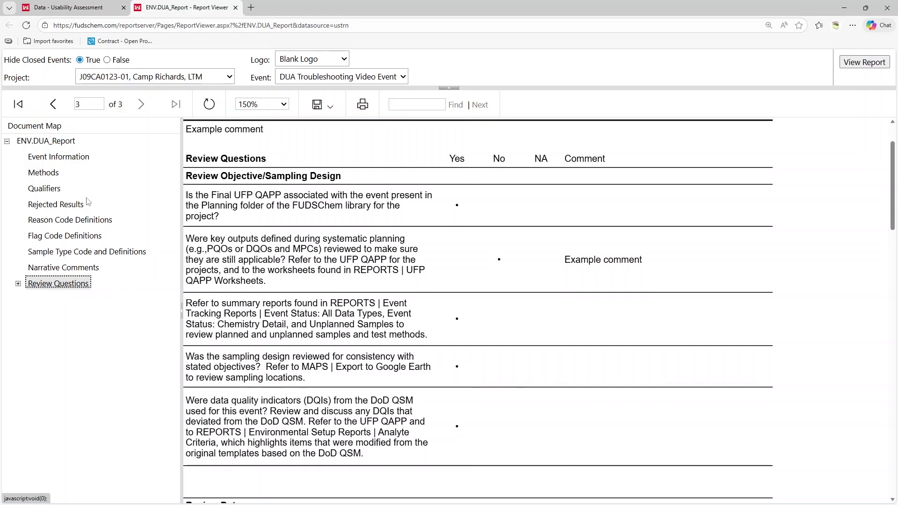
{"action": "left_click", "coordinate": [42, 191]}
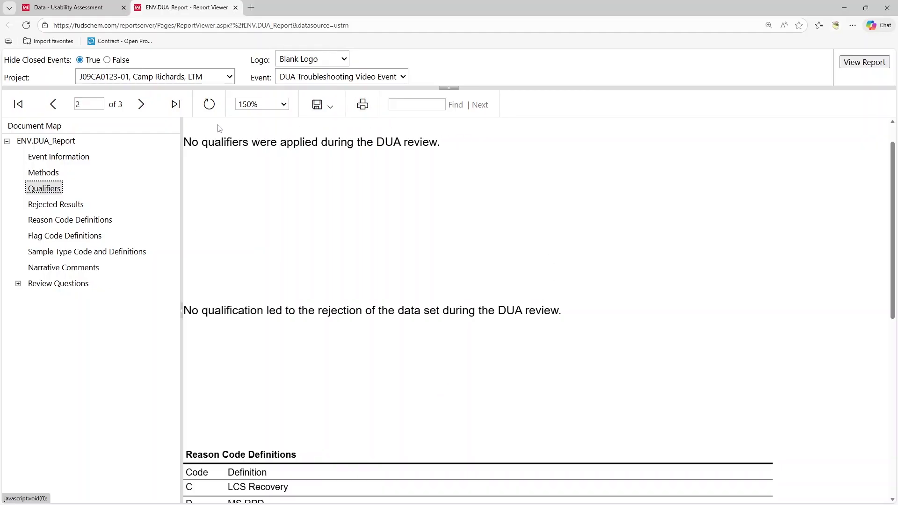
Return to the usability assessment and display the sample qualification records for the DUA Troubleshooting Video Event
{"action": "left_click", "coordinate": [51, 9]}
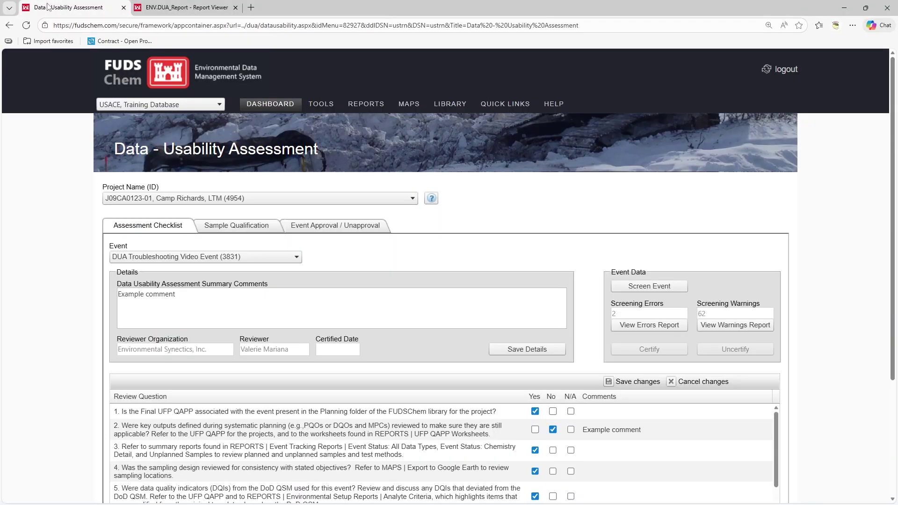
{"action": "left_click", "coordinate": [252, 226]}
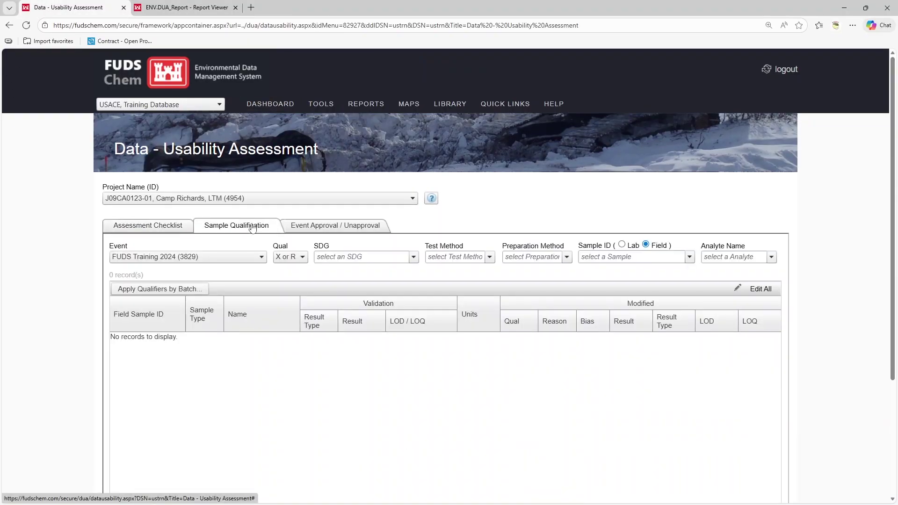
{"action": "left_click", "coordinate": [243, 261]}
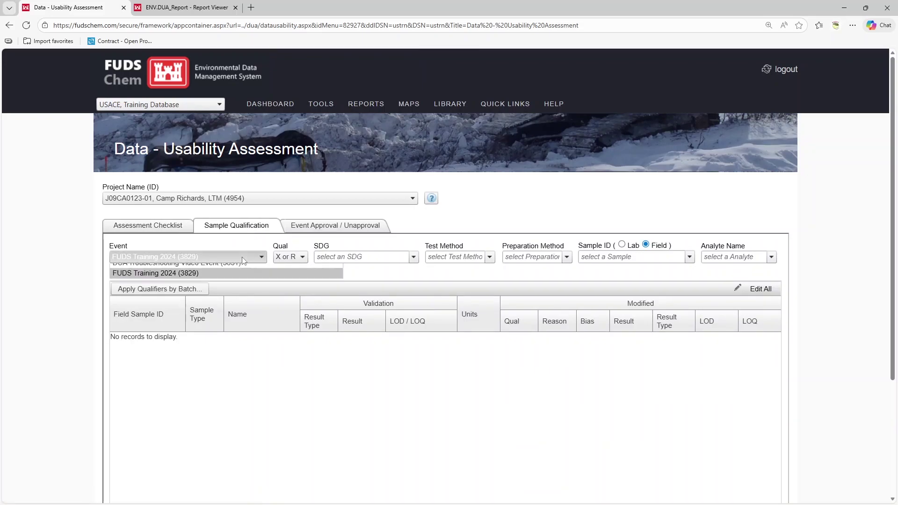
{"action": "left_click", "coordinate": [236, 270]}
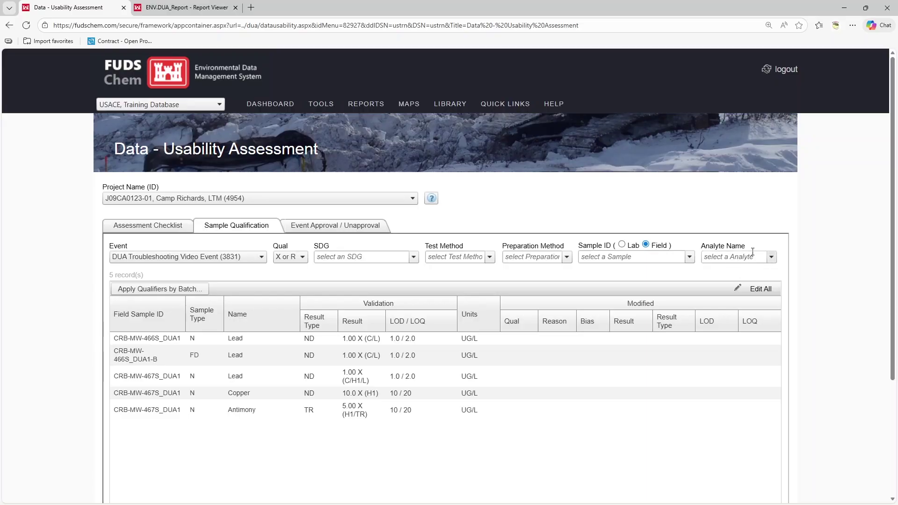
Make all records editable and set the modified qualifier to R for the Lead and Copper results of sample CRB-MW-467S_DUA1
{"action": "left_click", "coordinate": [754, 291]}
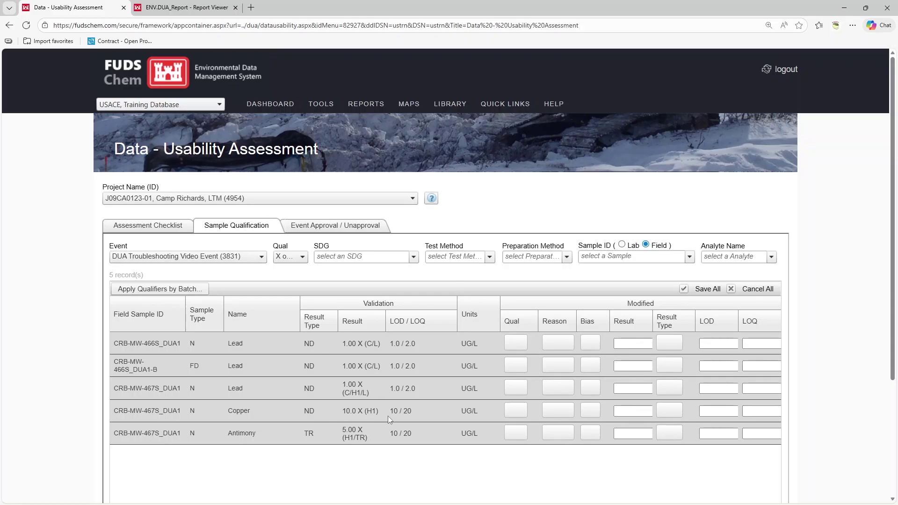
{"action": "left_click", "coordinate": [516, 388]}
{"action": "scroll", "coordinate": [557, 407], "scroll_direction": "down", "scroll_amount": 5}
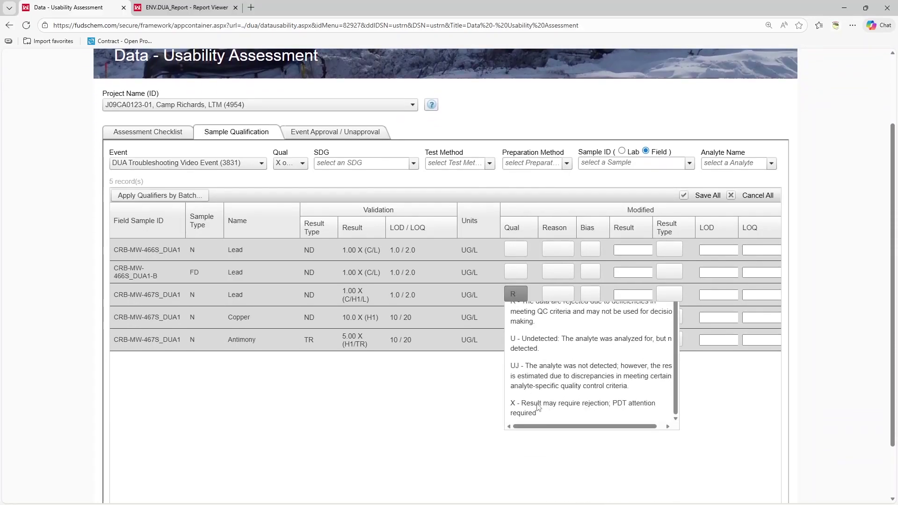
{"action": "left_click", "coordinate": [515, 318]}
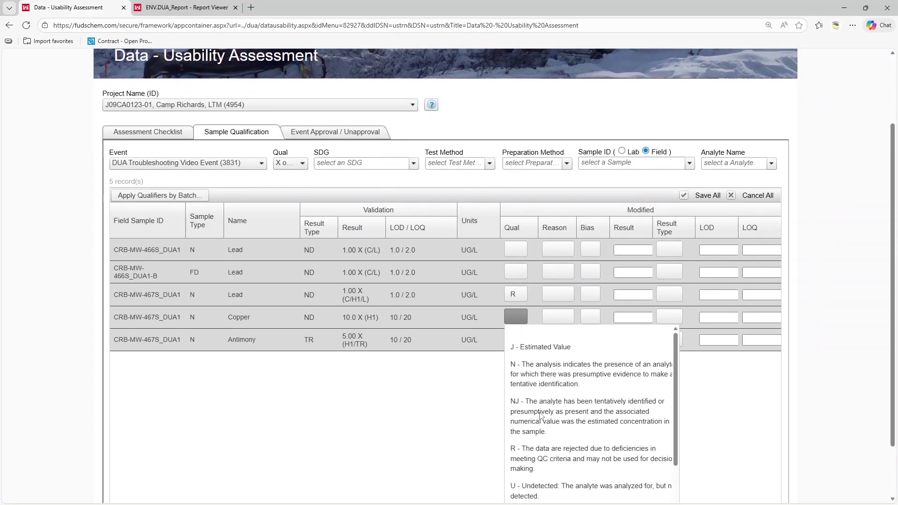
{"action": "scroll", "coordinate": [541, 414], "scroll_direction": "down", "scroll_amount": 2}
{"action": "left_click", "coordinate": [539, 408]}
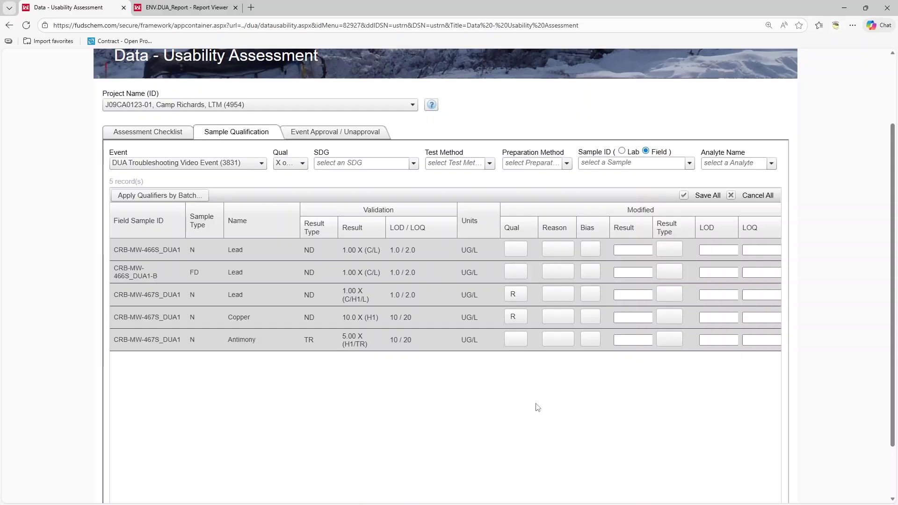
Set the Antimony result of CRB-MW-467S_DUA1 to modified qualifier J with bias -, and save all the record edits
{"action": "left_click", "coordinate": [518, 341]}
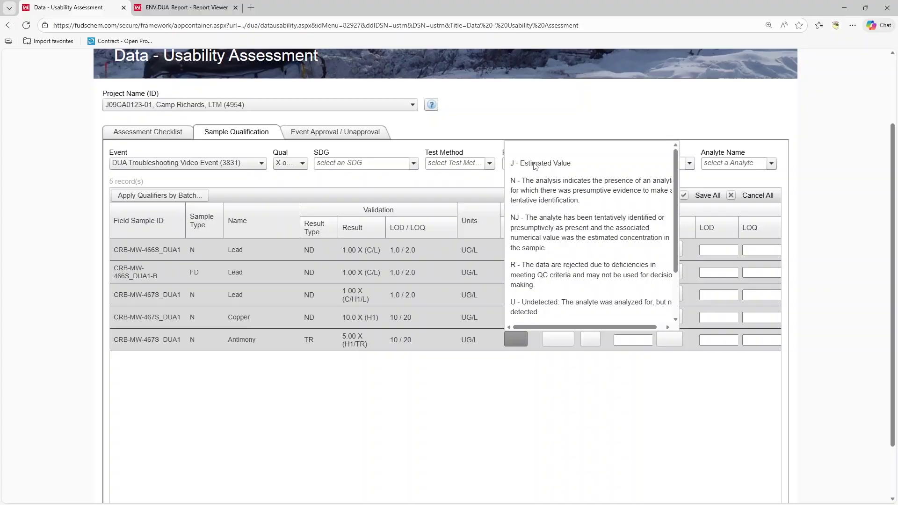
{"action": "left_click", "coordinate": [535, 164]}
{"action": "left_click", "coordinate": [591, 339]}
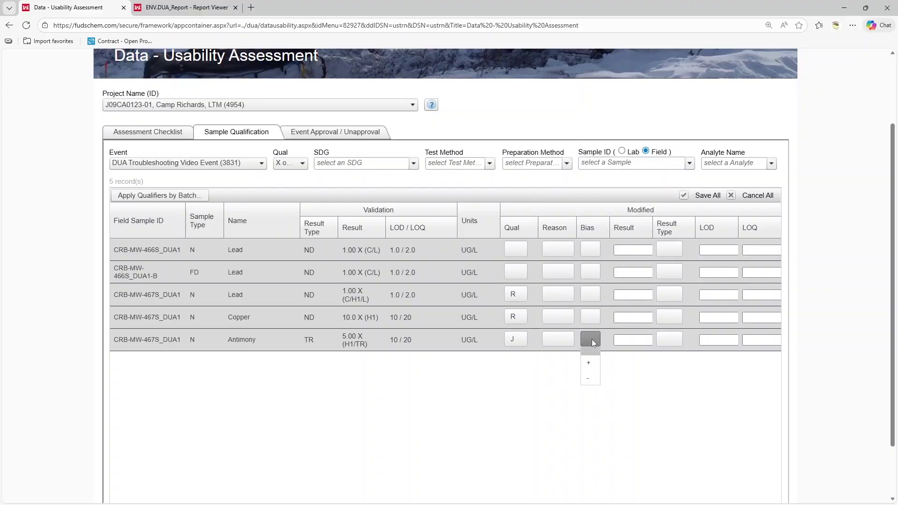
{"action": "left_click", "coordinate": [587, 377]}
{"action": "left_click", "coordinate": [702, 198]}
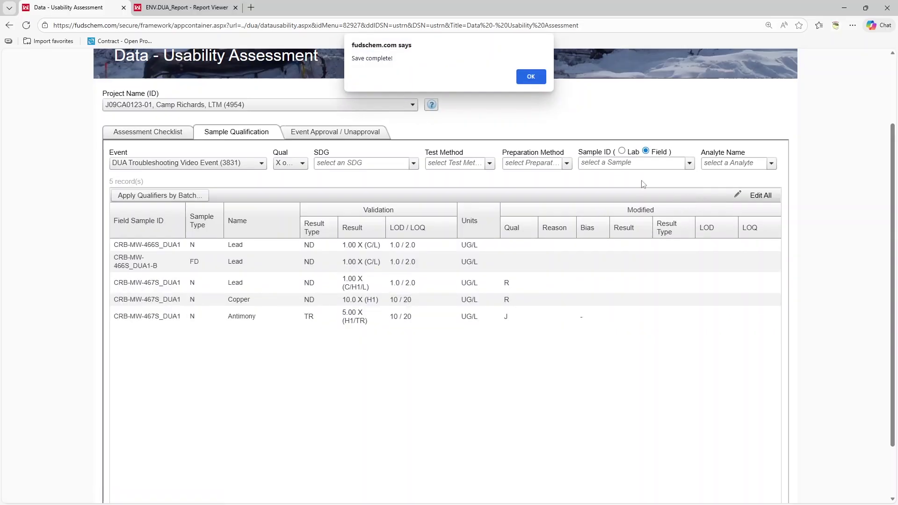
{"action": "left_click", "coordinate": [535, 80]}
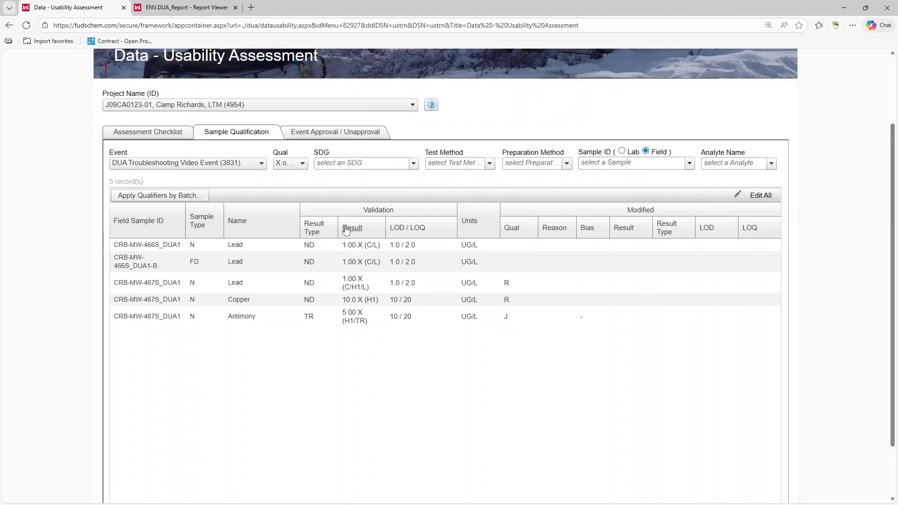
Sort the records by analyte name and examine the batch qualifier options for the DUA Troubleshooting Video Event without applying any
{"action": "left_click", "coordinate": [242, 223]}
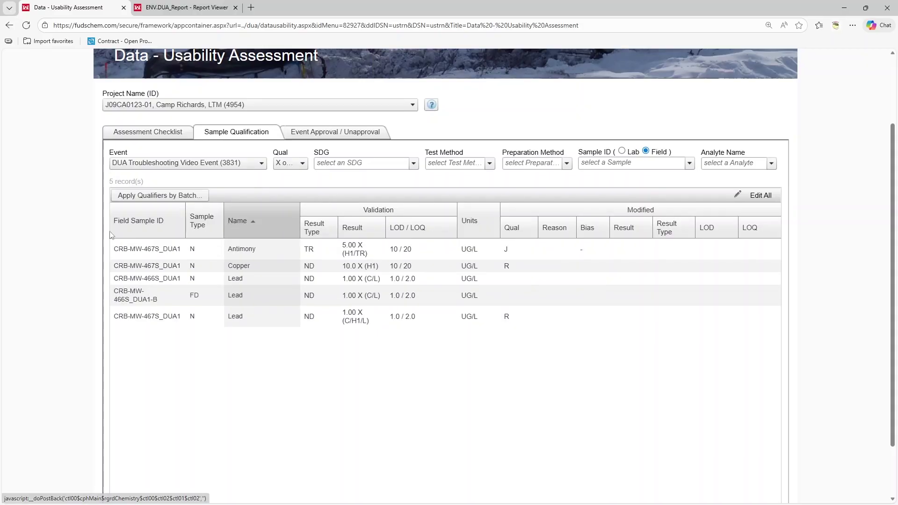
{"action": "left_click", "coordinate": [208, 196]}
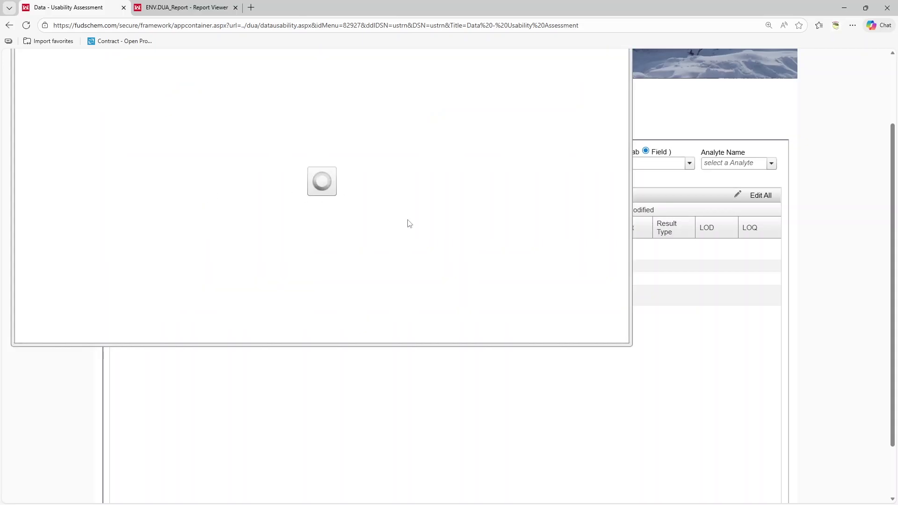
{"action": "scroll", "coordinate": [439, 322], "scroll_direction": "up", "scroll_amount": 2}
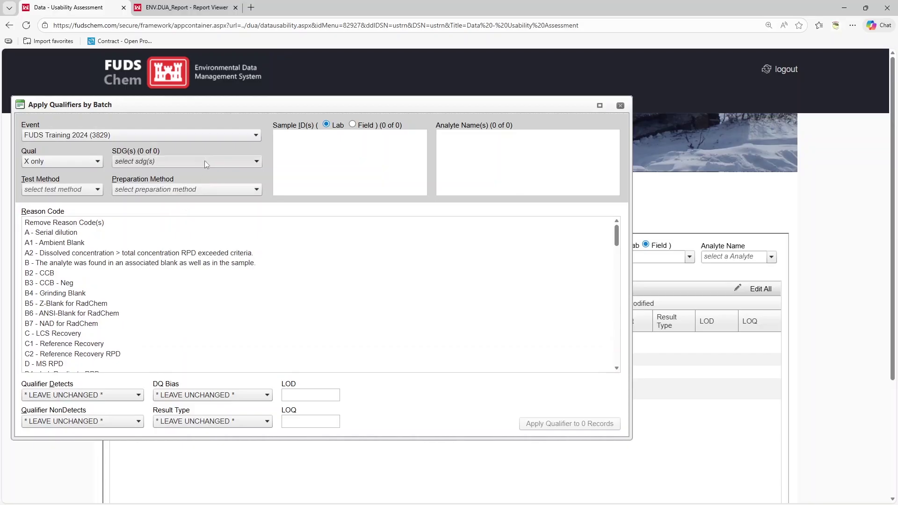
{"action": "left_click", "coordinate": [193, 139]}
{"action": "left_click", "coordinate": [95, 145]}
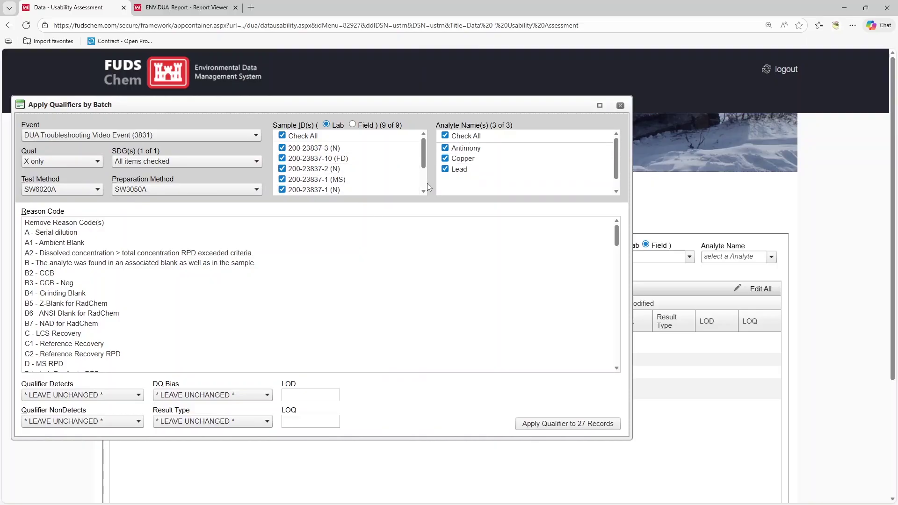
{"action": "left_click", "coordinate": [618, 108]}
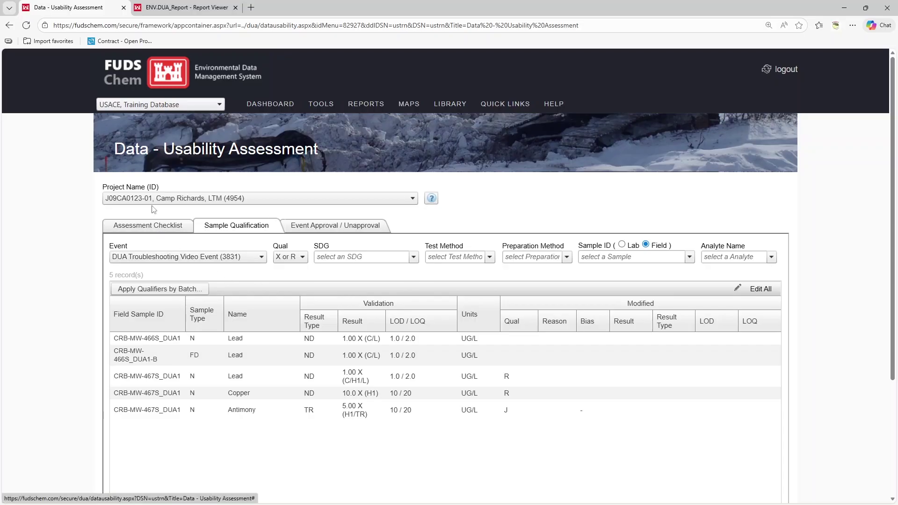
Refresh the Data Usability Summary and examine its qualifier modifications, rejected results and available export formats
{"action": "left_click", "coordinate": [180, 8]}
{"action": "left_click", "coordinate": [210, 105]}
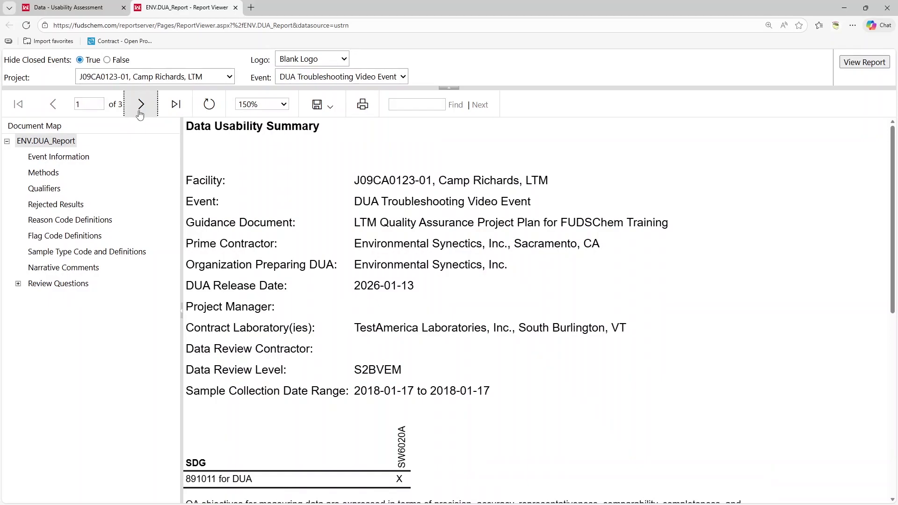
{"action": "left_click", "coordinate": [140, 111]}
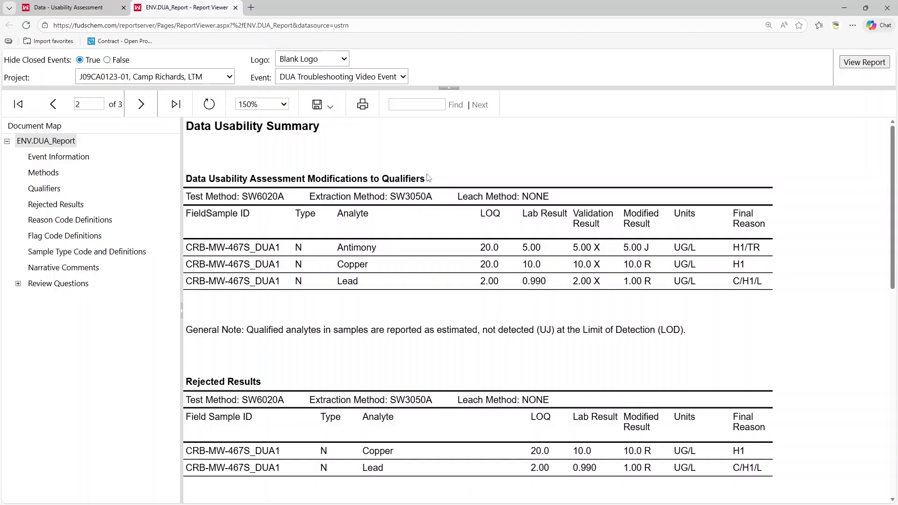
{"action": "left_click", "coordinate": [324, 105]}
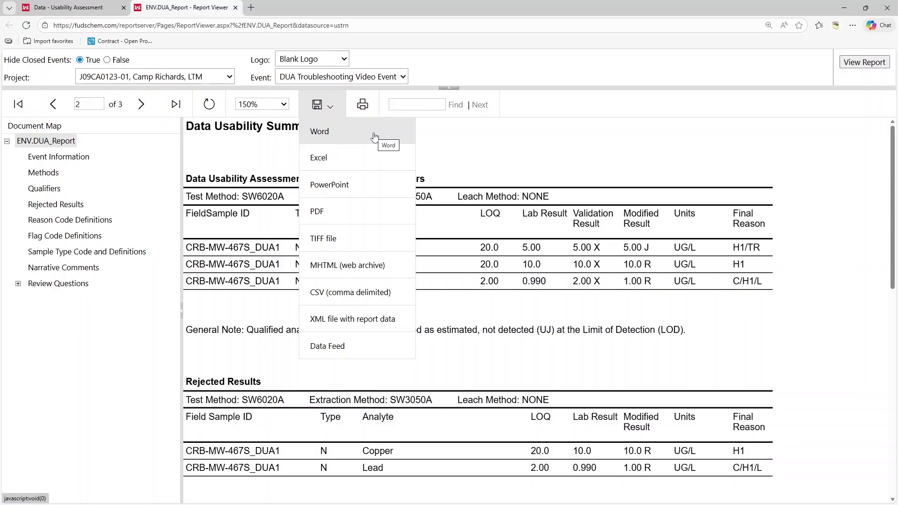
{"action": "left_click", "coordinate": [366, 217]}
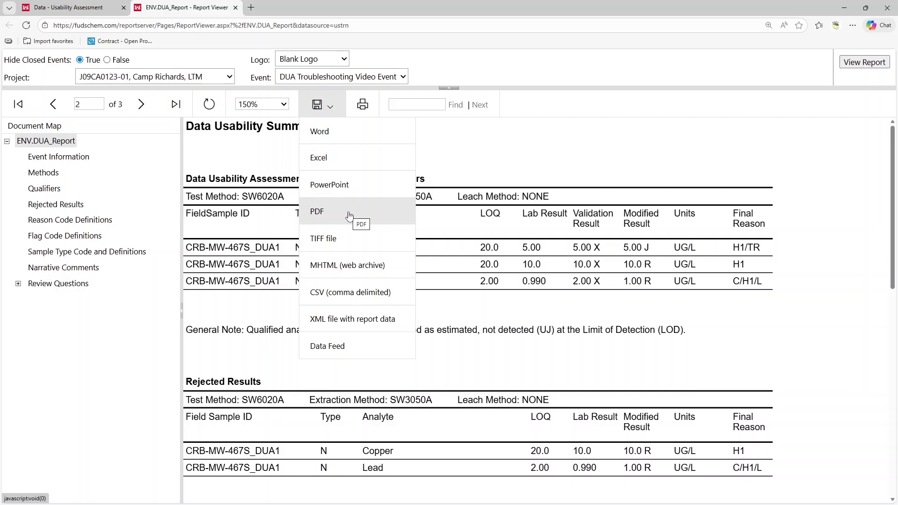
Return to the assessment checklist, screen the DUA Troubleshooting Video Event and certify it
{"action": "left_click", "coordinate": [81, 13]}
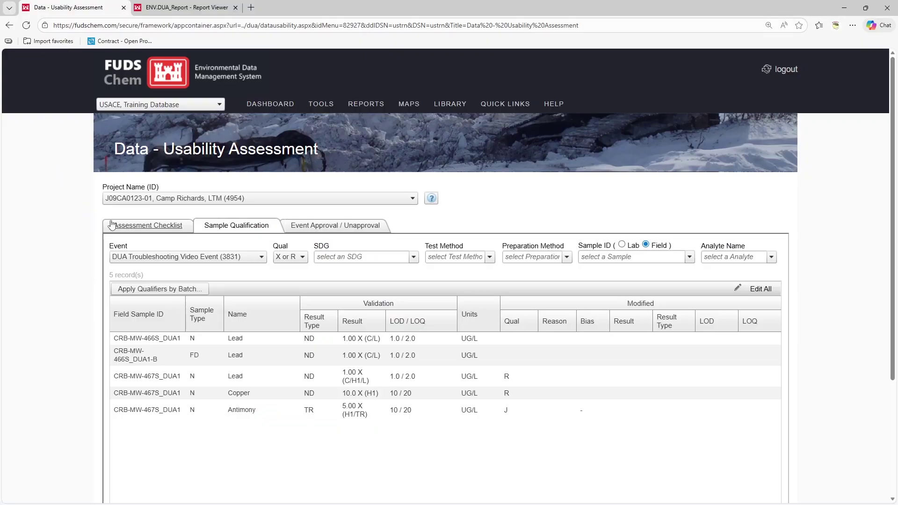
{"action": "left_click", "coordinate": [148, 225]}
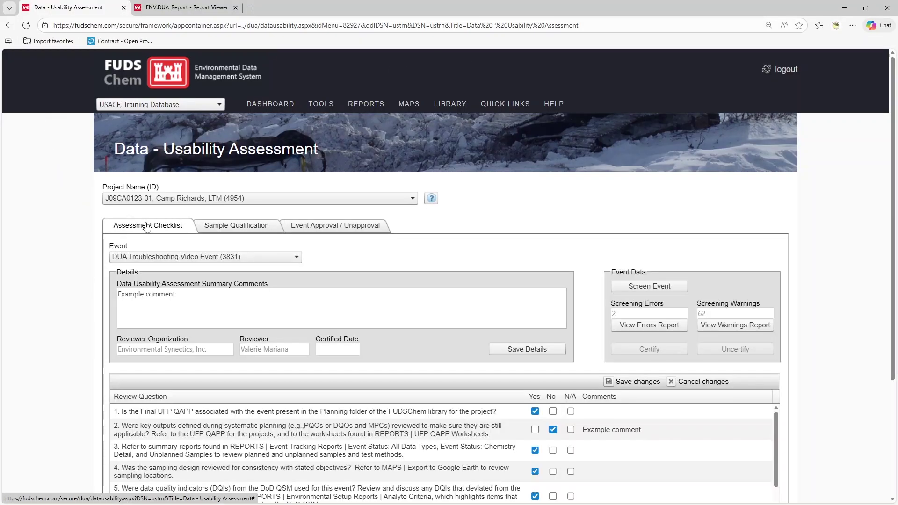
{"action": "left_click", "coordinate": [657, 288]}
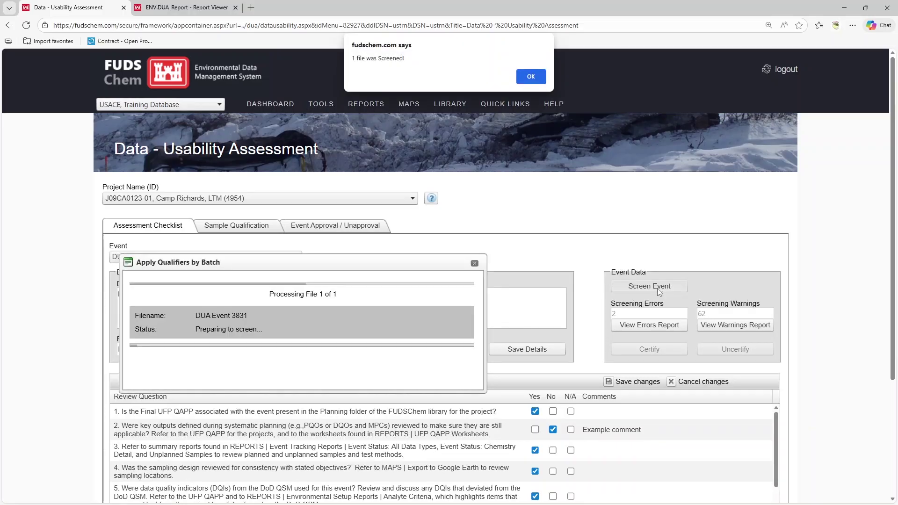
{"action": "left_click", "coordinate": [542, 78]}
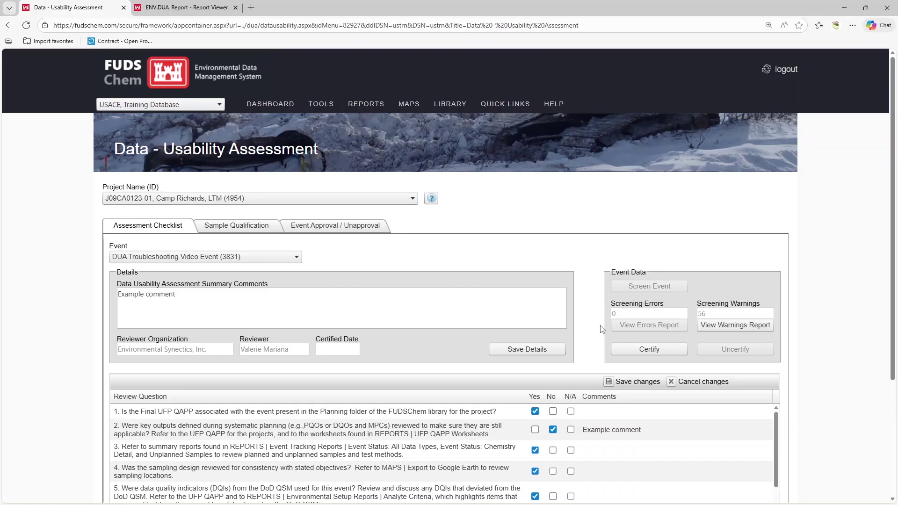
{"action": "left_click", "coordinate": [678, 350]}
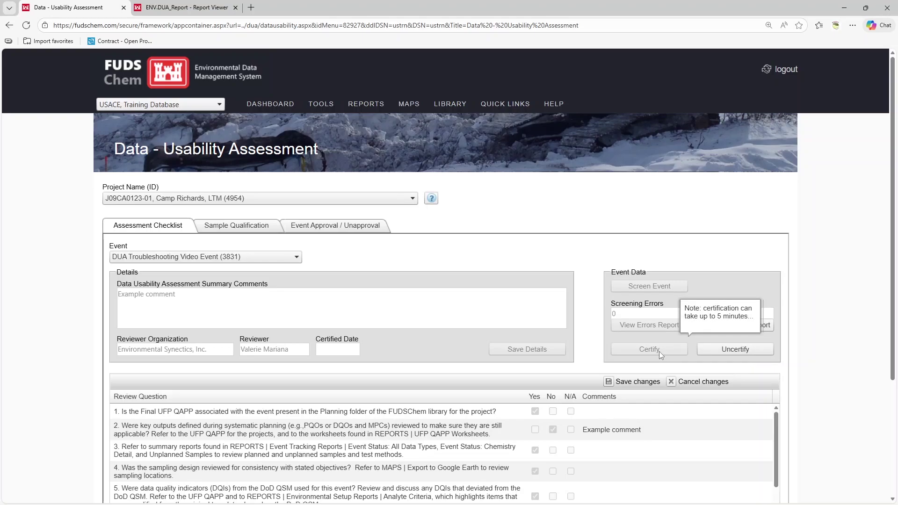
Approve the DUA Troubleshooting Video Event for the Camp Richards project and confirm the event lock
{"action": "left_click", "coordinate": [342, 229]}
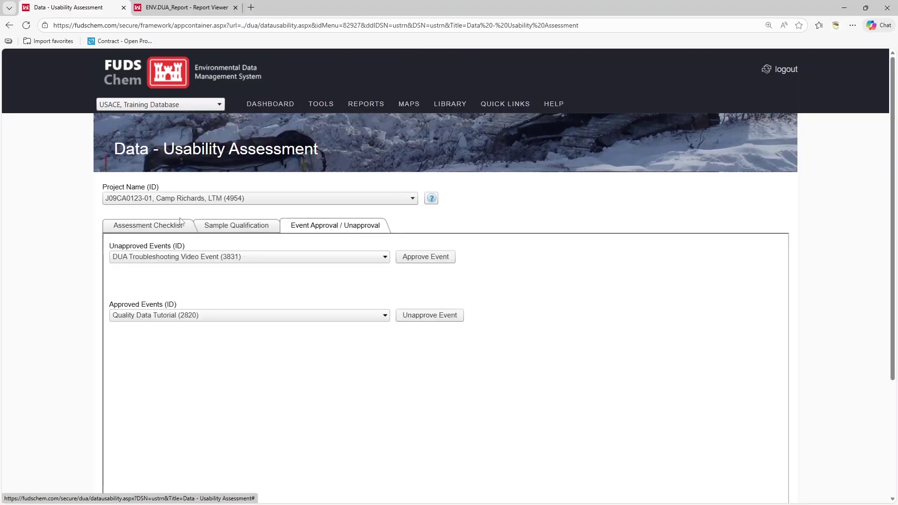
{"action": "left_click", "coordinate": [251, 262]}
{"action": "left_click", "coordinate": [251, 262]}
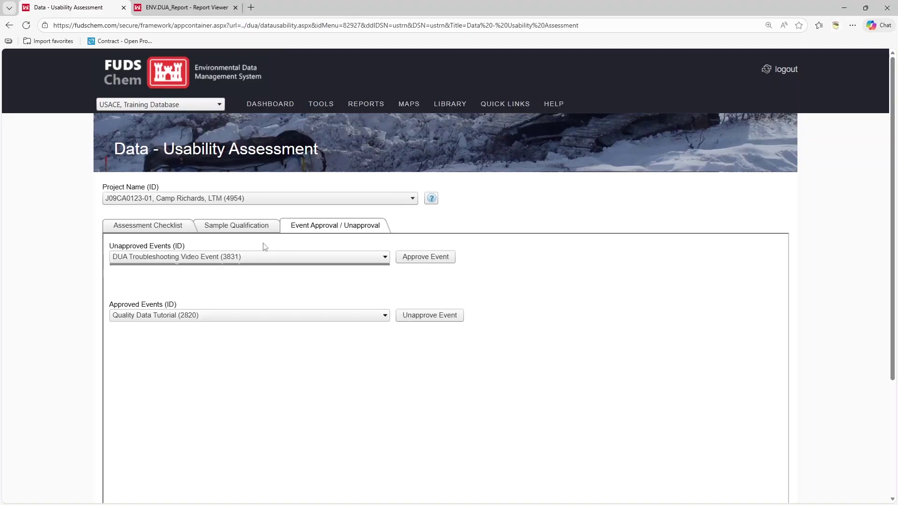
{"action": "left_click", "coordinate": [413, 261]}
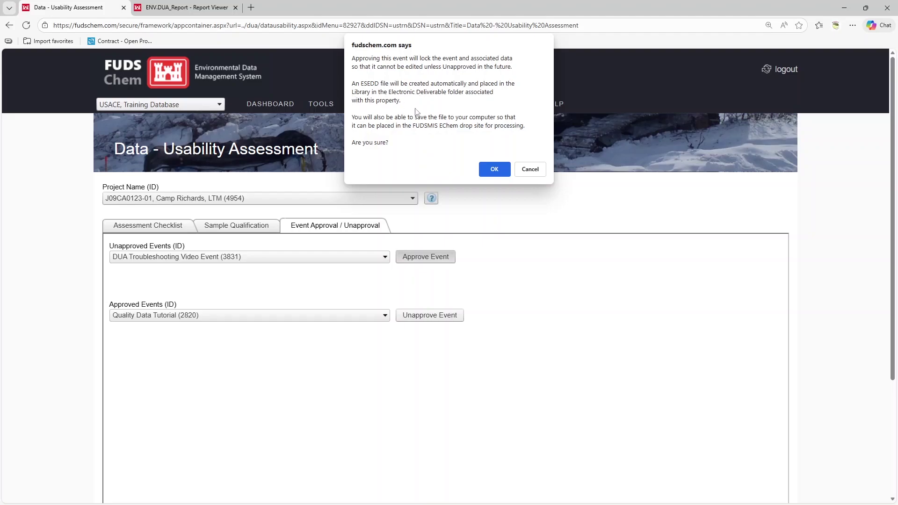
{"action": "left_click", "coordinate": [489, 174]}
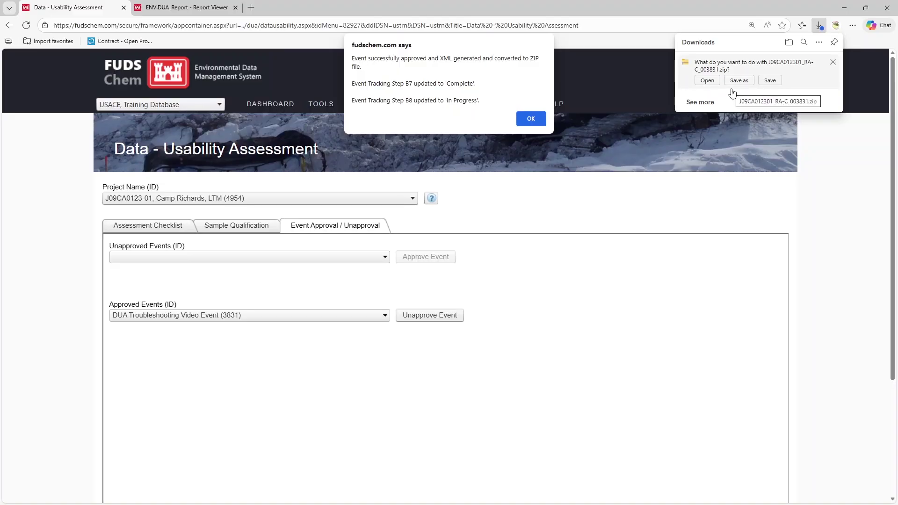
{"action": "left_click", "coordinate": [530, 119]}
Look up the newly generated eSEDD file on the second page of the library's EChem Deliverables for J09CA0123 - Camp Richards
{"action": "mouse_move", "coordinate": [447, 113]}
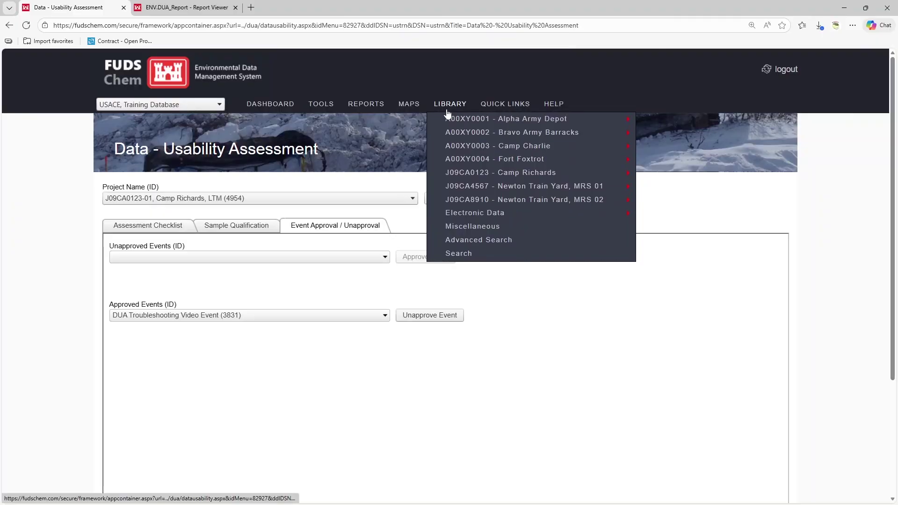
{"action": "mouse_move", "coordinate": [582, 174]}
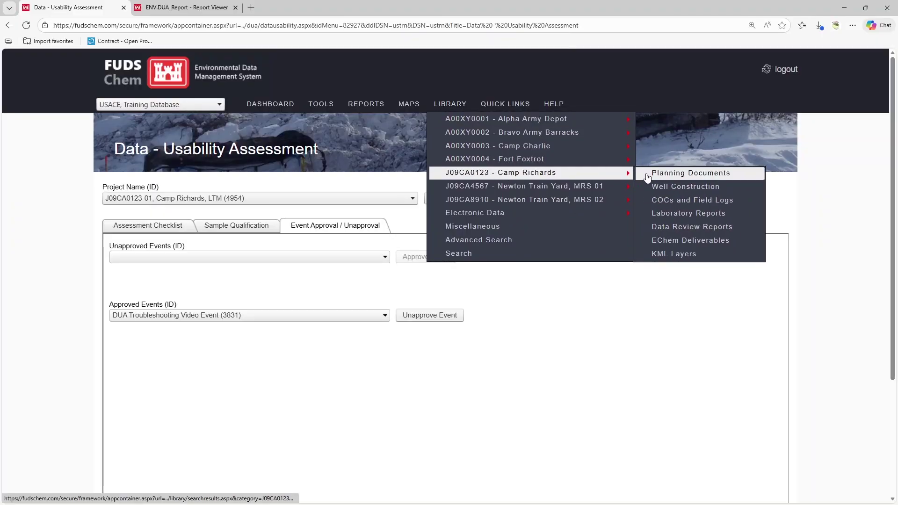
{"action": "left_click", "coordinate": [739, 242]}
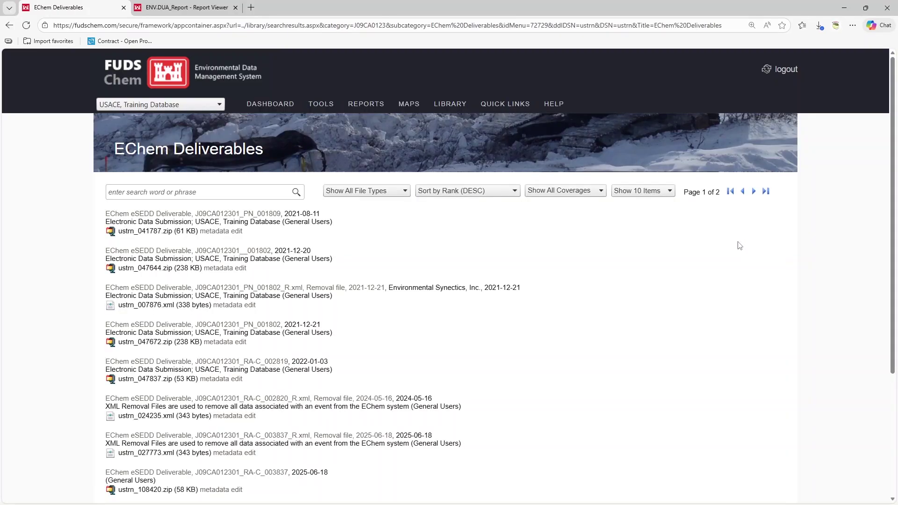
{"action": "scroll", "coordinate": [575, 243], "scroll_direction": "down", "scroll_amount": 4}
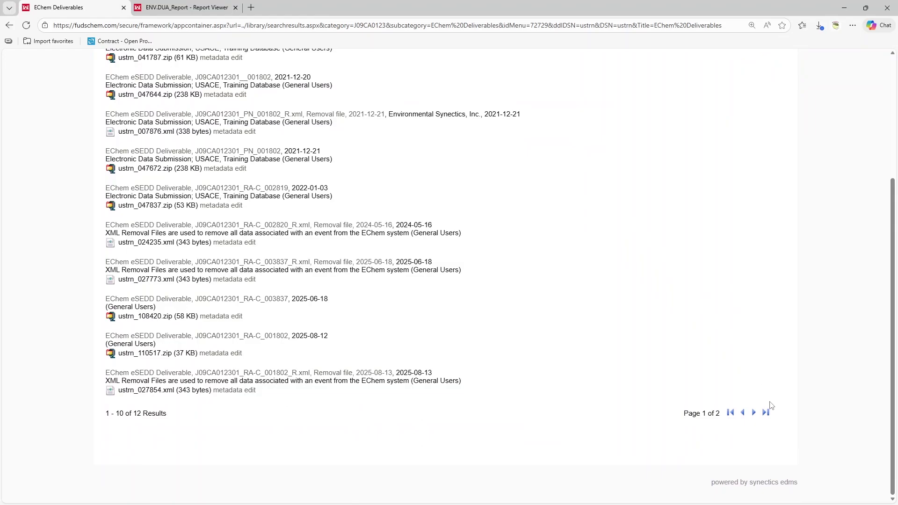
{"action": "left_click", "coordinate": [754, 414]}
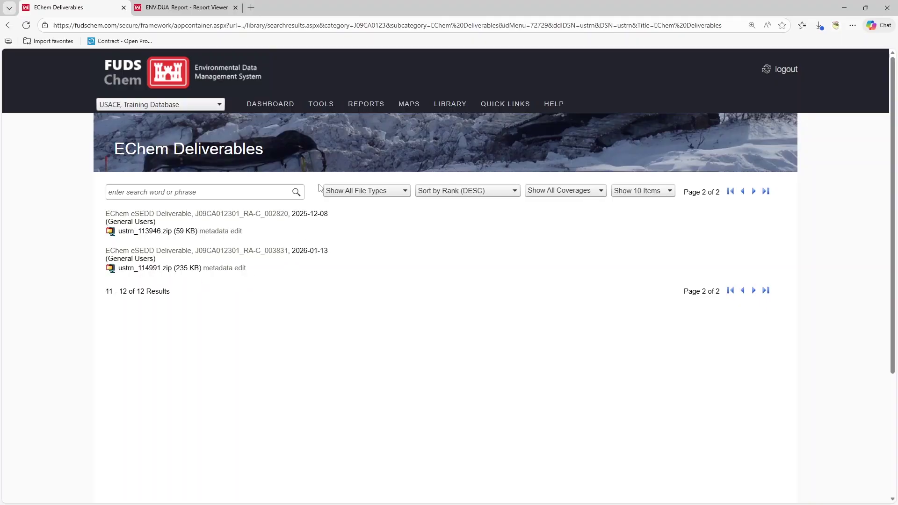
Open the usability assessment in a new tab, unapprove the DUA Troubleshooting Video Event and display the pending file downloads
{"action": "mouse_move", "coordinate": [320, 104]}
{"action": "middle_click", "coordinate": [369, 253]}
{"action": "left_click", "coordinate": [196, 5]}
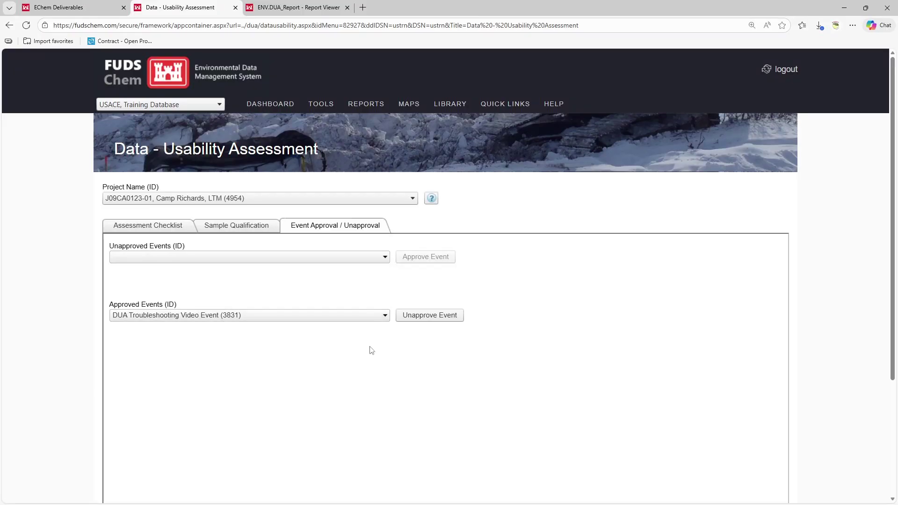
{"action": "left_click", "coordinate": [453, 322]}
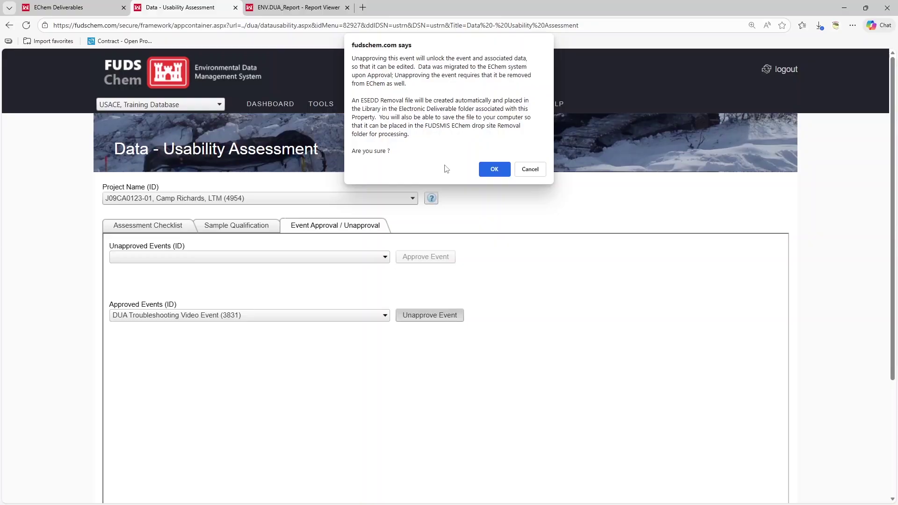
{"action": "left_click", "coordinate": [496, 169]}
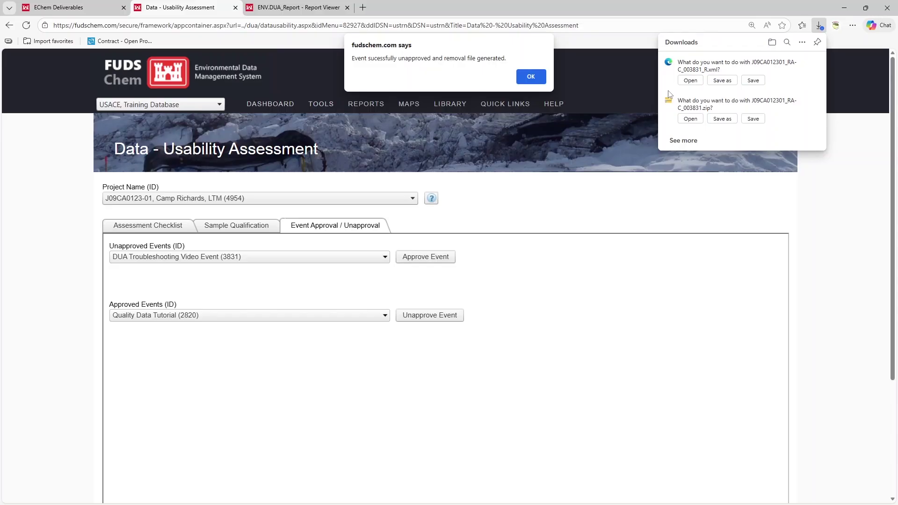
{"action": "left_click", "coordinate": [530, 79]}
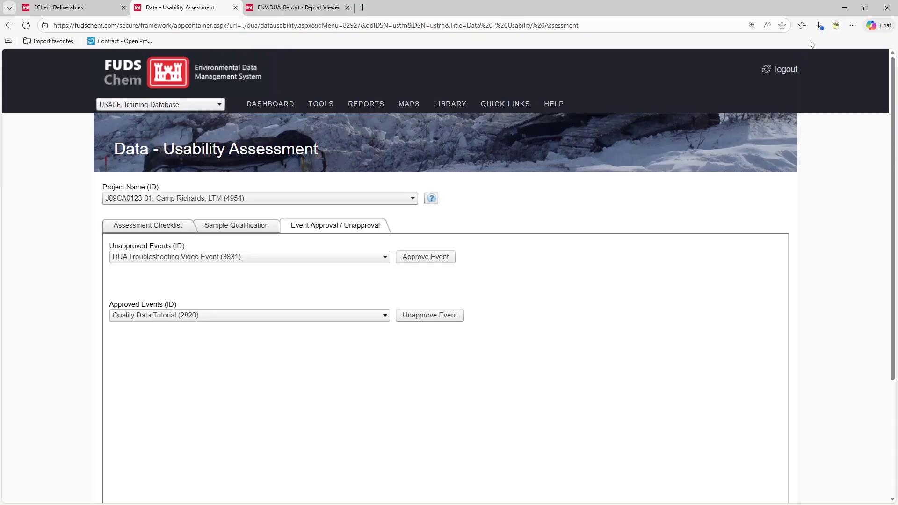
{"action": "left_click", "coordinate": [819, 25]}
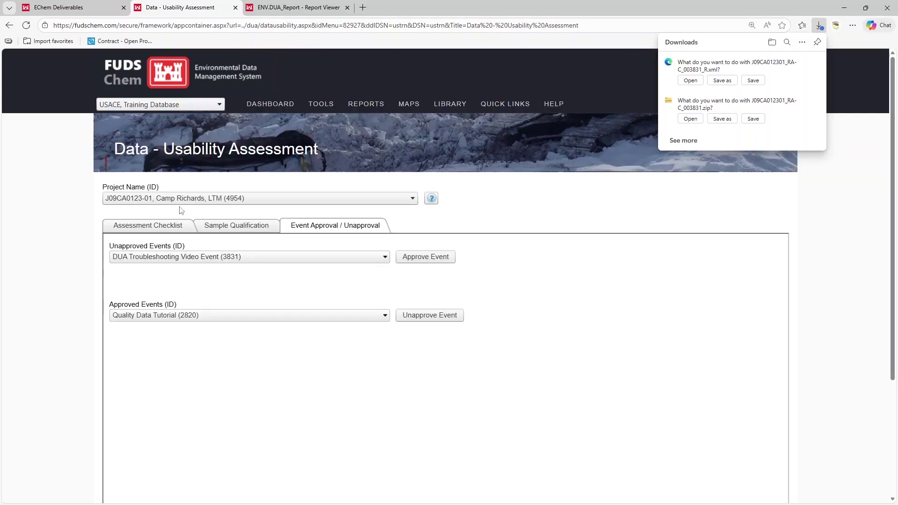
Return to the Camp Richards EChem Deliverables and go back to the first page to look for the event's removal file
{"action": "left_click", "coordinate": [77, 11]}
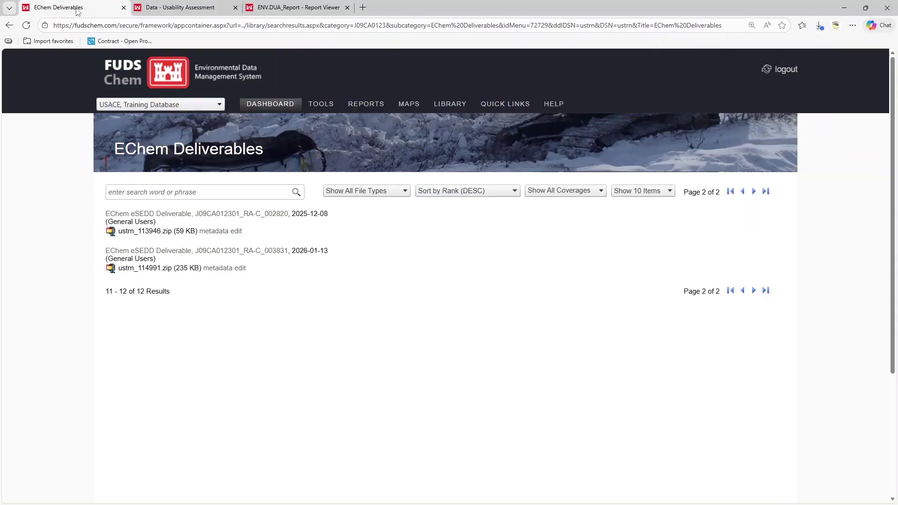
{"action": "left_click", "coordinate": [746, 294]}
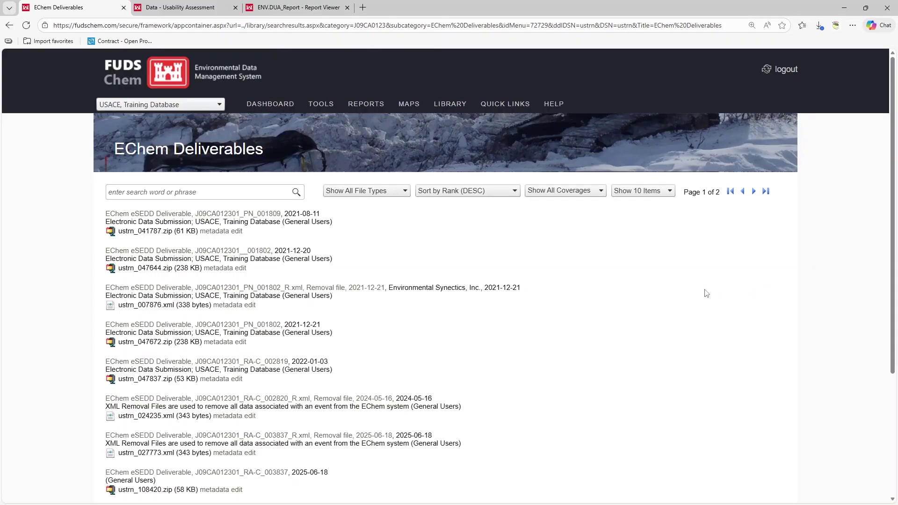